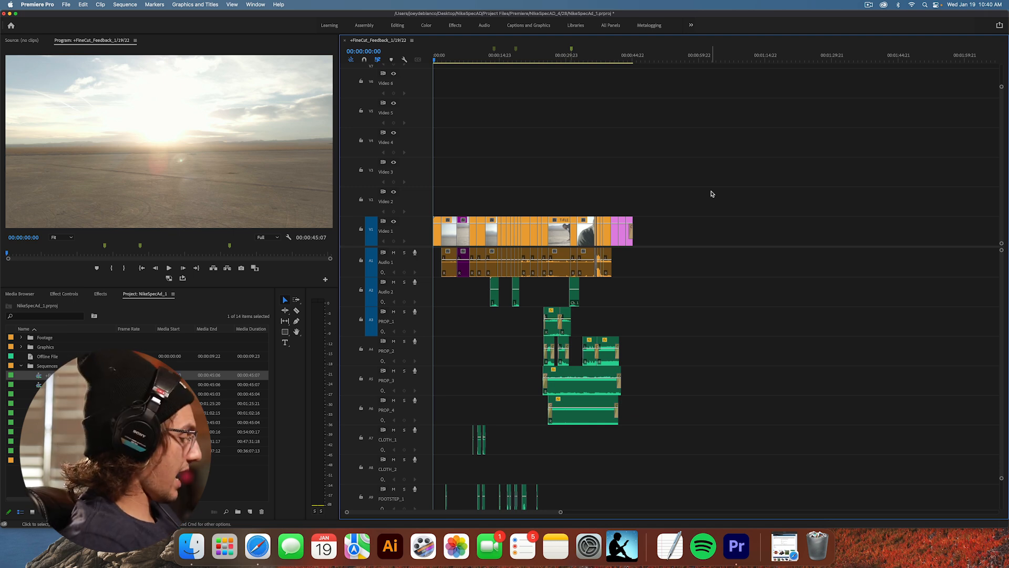
Switch to the Audio workspace.
{"action": "key", "text": "XF86AudioLowerVolume"}
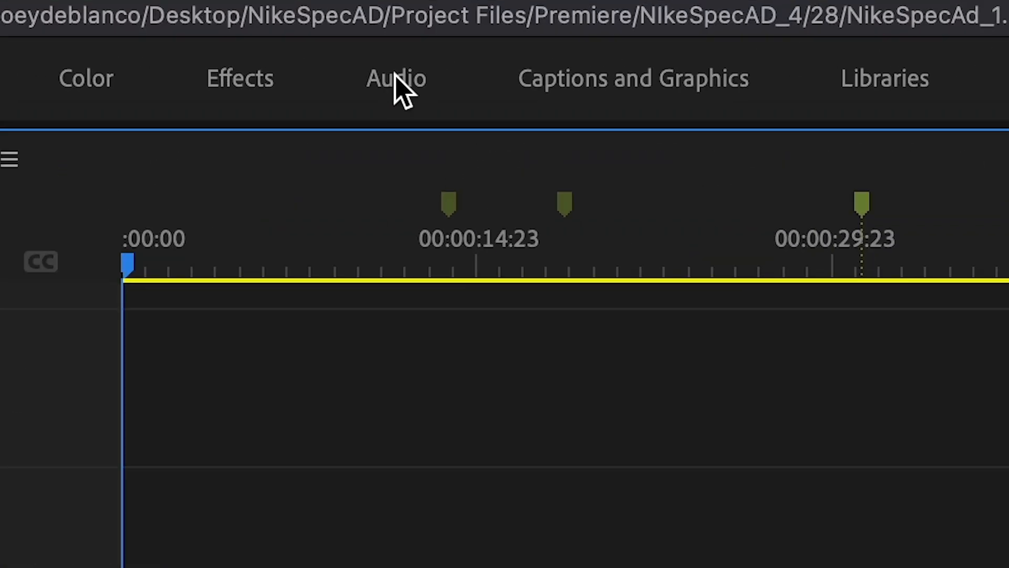
{"action": "left_click", "coordinate": [395, 76]}
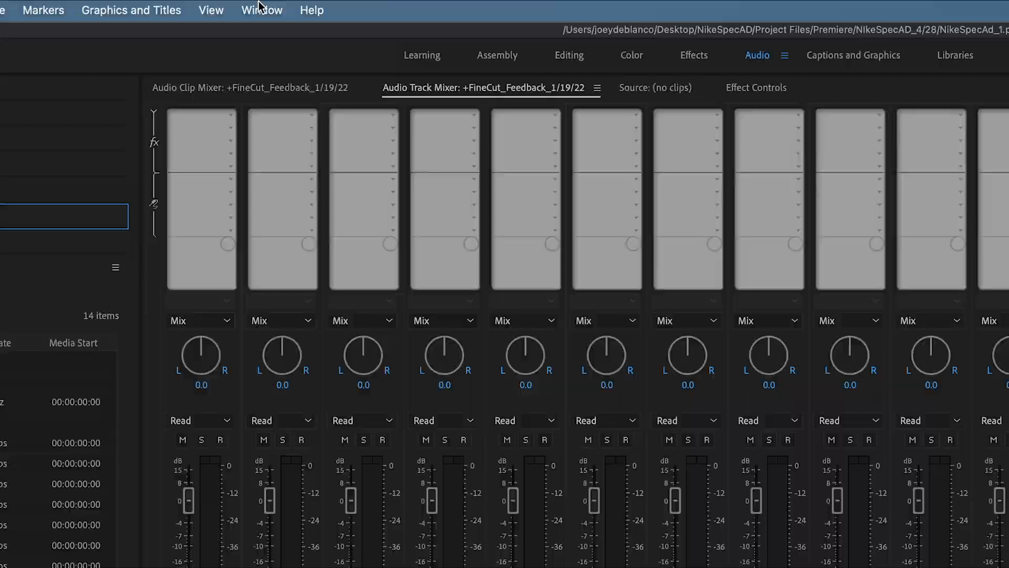
{"action": "left_click", "coordinate": [256, 3]}
{"action": "mouse_move", "coordinate": [255, 16]}
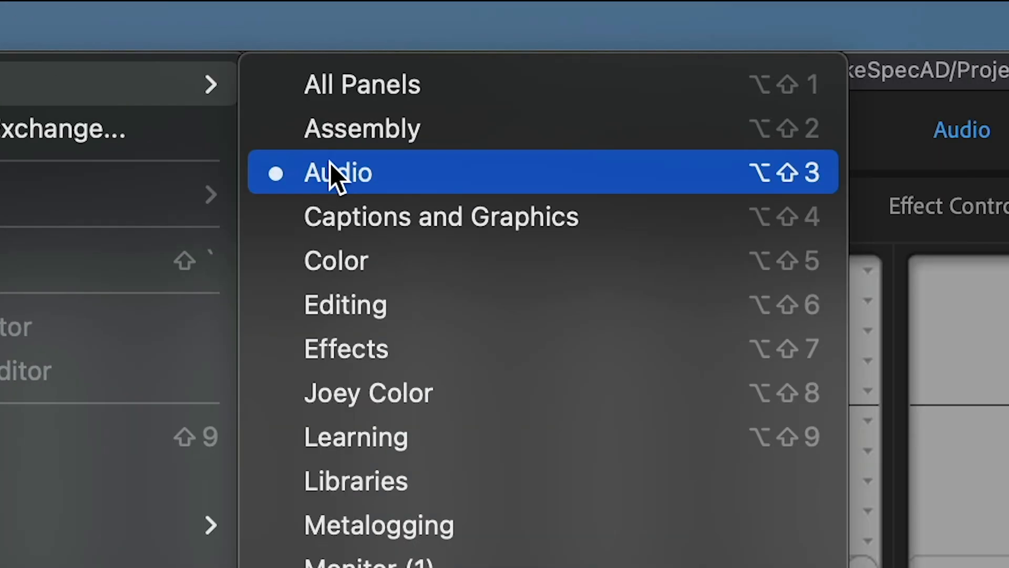
{"action": "left_click", "coordinate": [811, 164]}
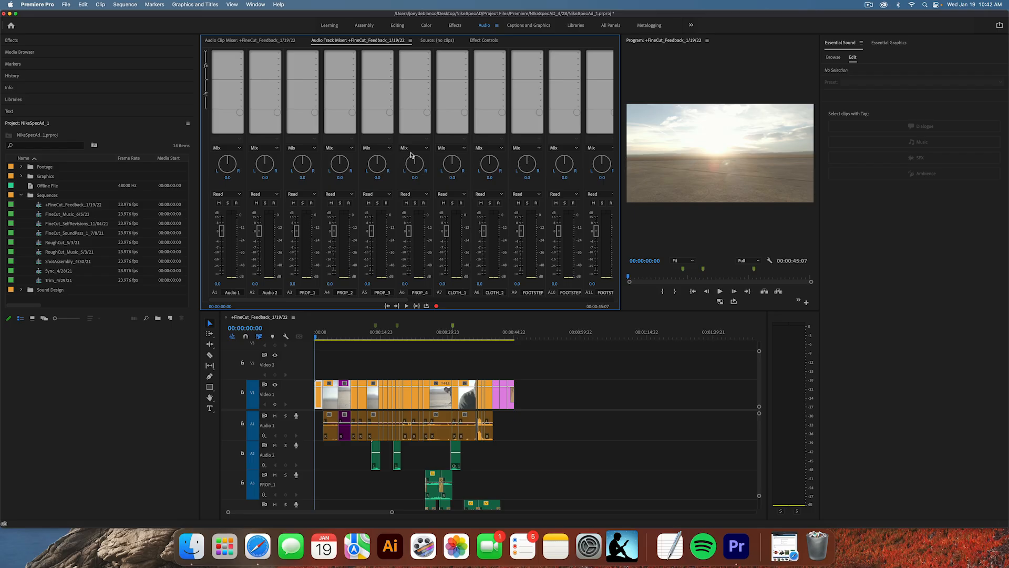
Show the Audio Track Mixer for the +FineCut_Feedback_1/19/22 sequence and bring its Mix track into view.
{"action": "left_click", "coordinate": [254, 4]}
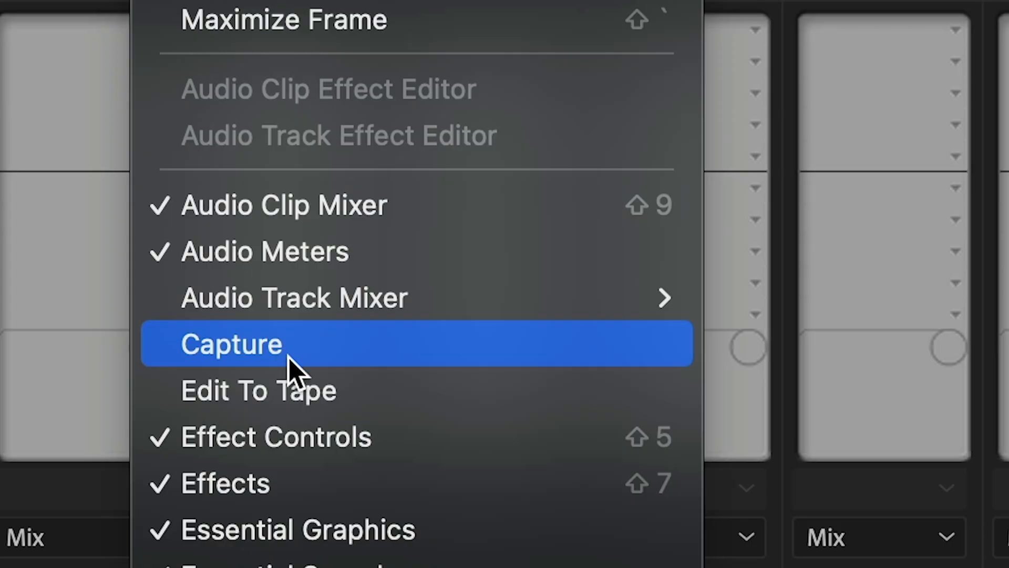
{"action": "mouse_move", "coordinate": [367, 298]}
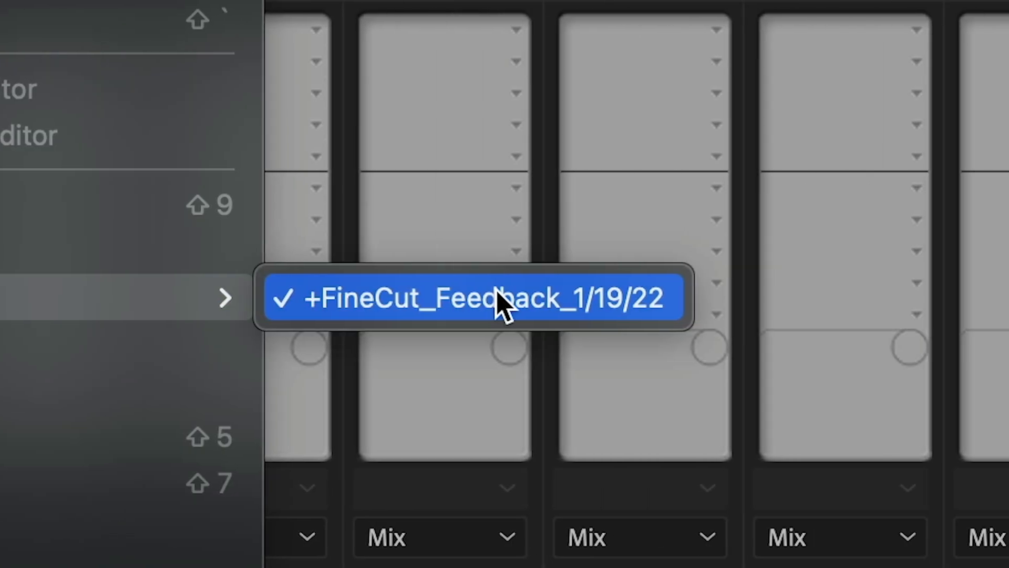
{"action": "left_click", "coordinate": [499, 301]}
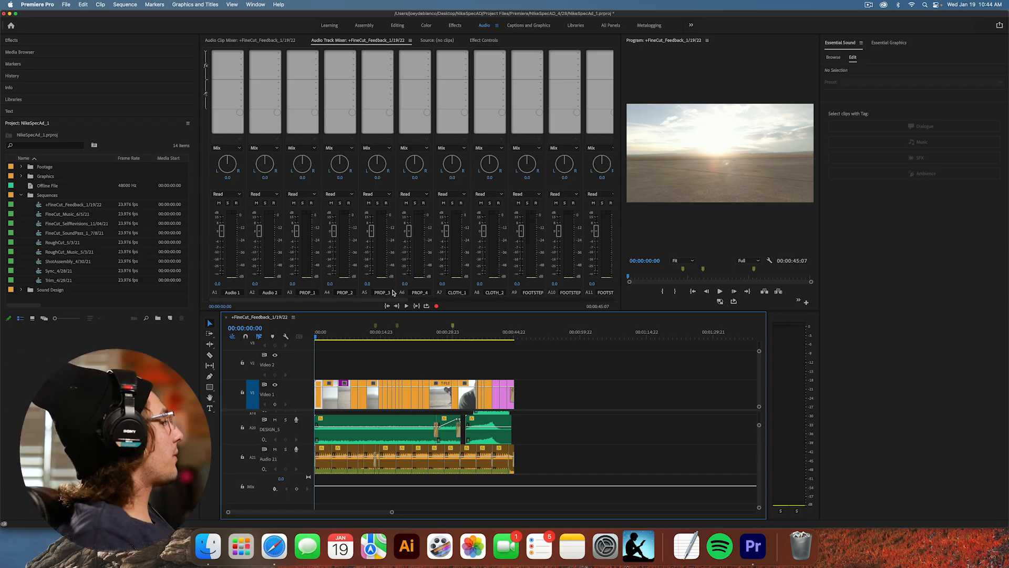
{"action": "left_click_drag", "start_coordinate": [394, 299], "coordinate": [610, 290]}
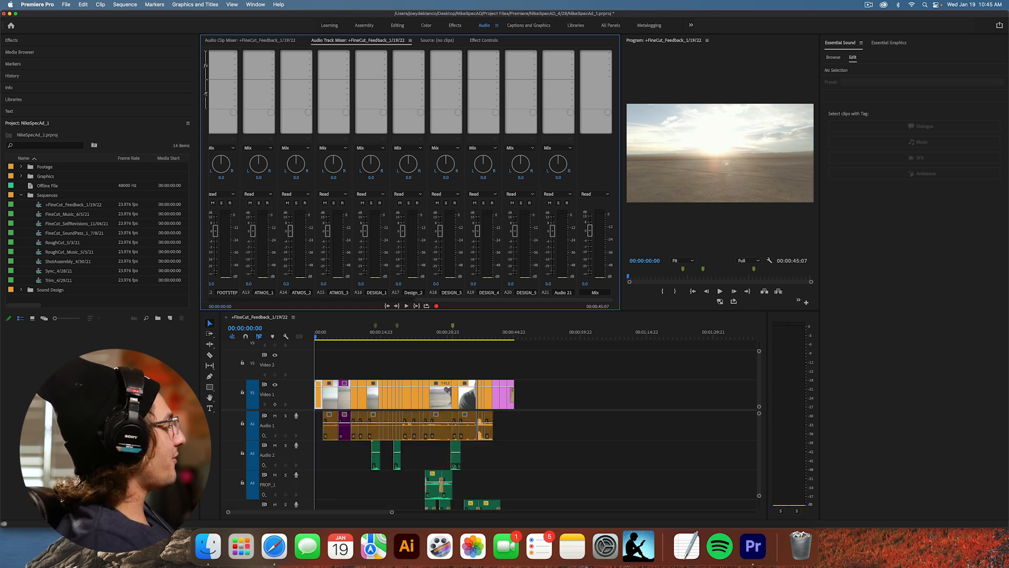
{"action": "scroll", "coordinate": [541, 464], "scroll_direction": "down", "scroll_amount": 10}
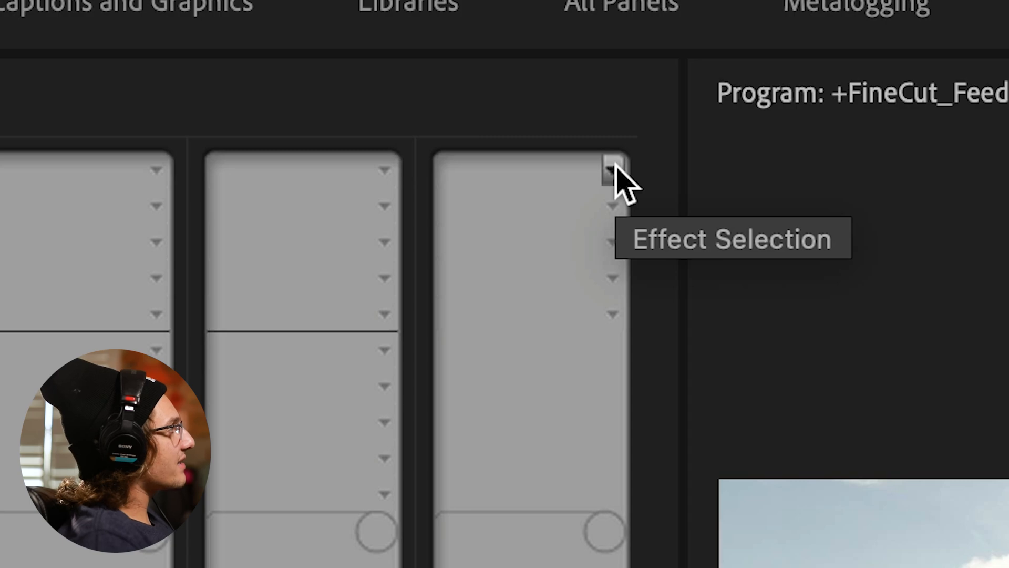
Add the Dynamics effect to the first effect slot of the Mix track.
{"action": "left_click", "coordinate": [612, 168]}
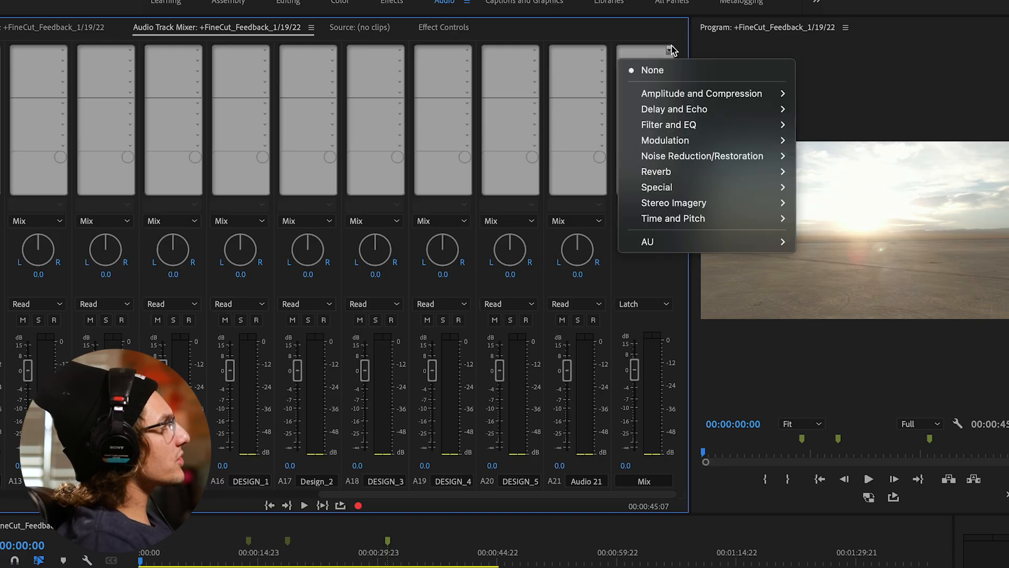
{"action": "mouse_move", "coordinate": [670, 95]}
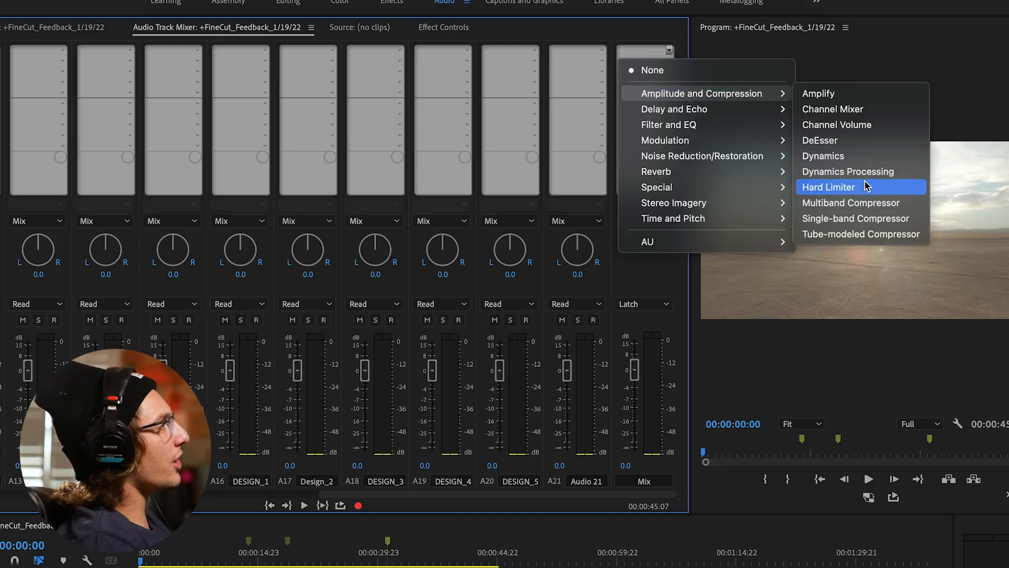
{"action": "left_click", "coordinate": [852, 156]}
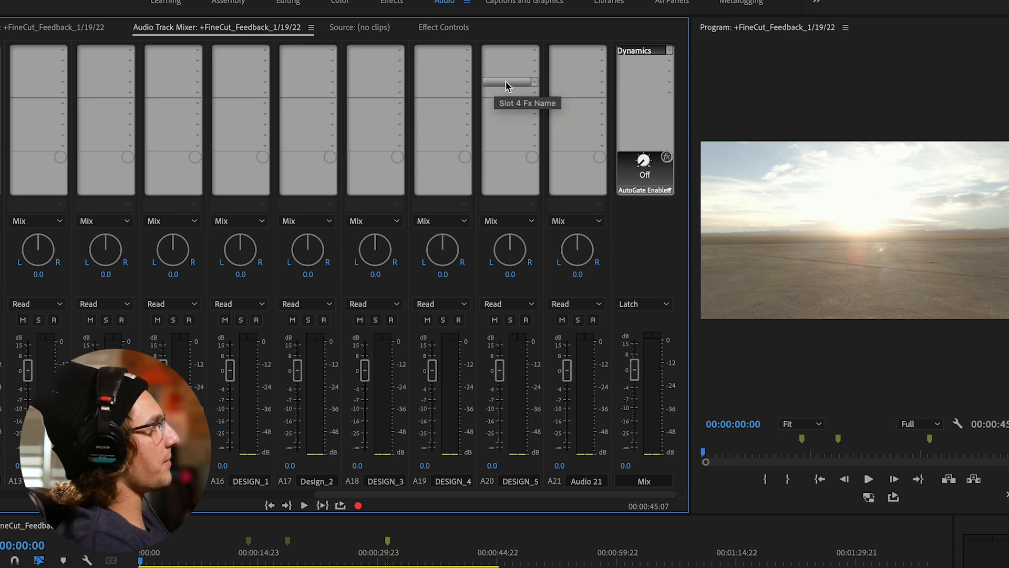
Enable the Compressor and the Limiter in the Mix track's Dynamics effect, and close its editor.
{"action": "double_click", "coordinate": [635, 54]}
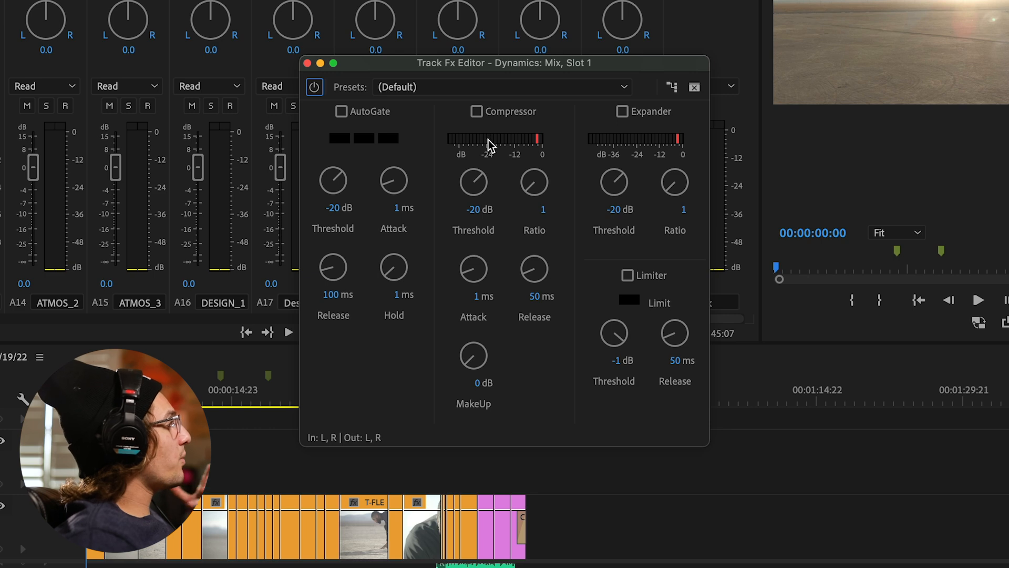
{"action": "left_click", "coordinate": [480, 115]}
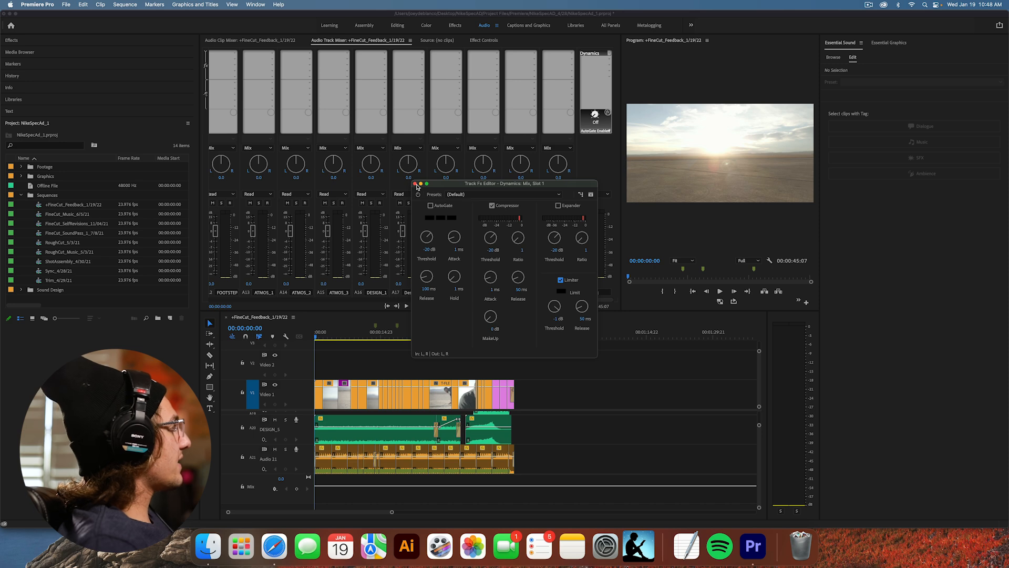
{"action": "left_click", "coordinate": [416, 184]}
Move the playhead to the start of the sequence and play back the mix.
{"action": "left_click", "coordinate": [577, 365]}
{"action": "left_click_drag", "start_coordinate": [485, 335], "coordinate": [294, 371]}
{"action": "key", "text": "space"}
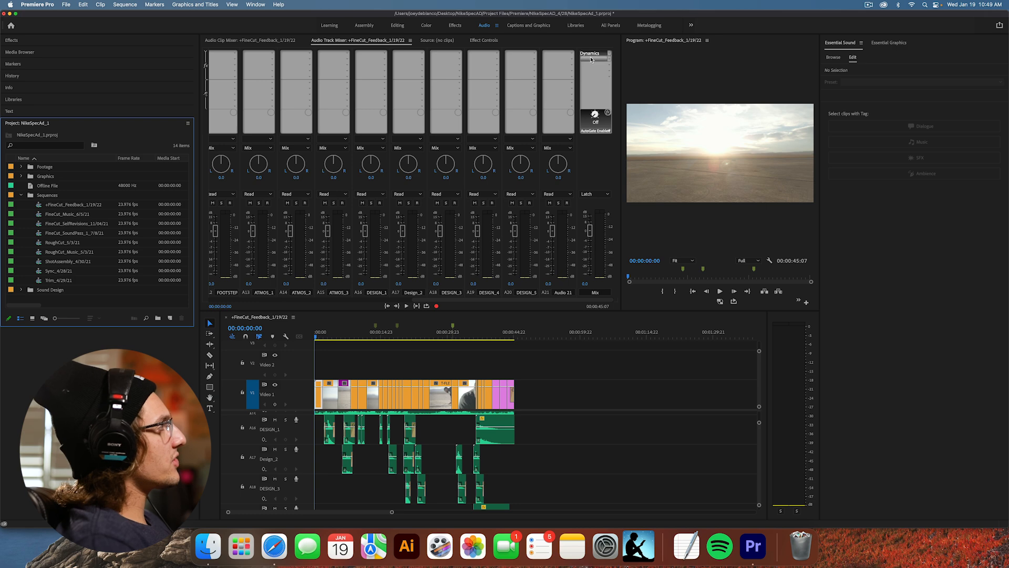
Reopen the Mix track's Dynamics effect and set the compressor's threshold to -20 dB.
{"action": "double_click", "coordinate": [592, 53]}
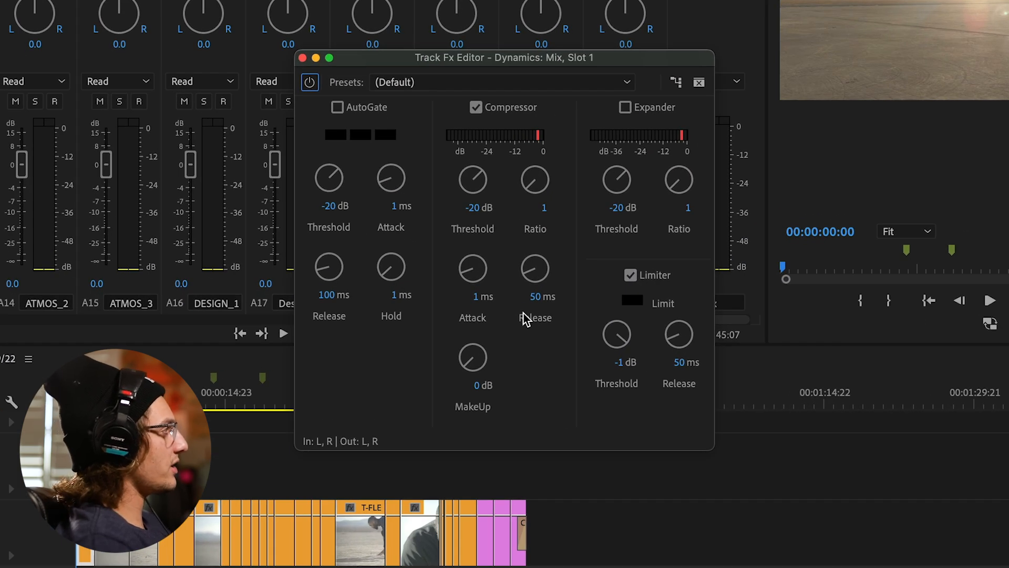
{"action": "left_click", "coordinate": [466, 208]}
{"action": "type", "text": "-"}
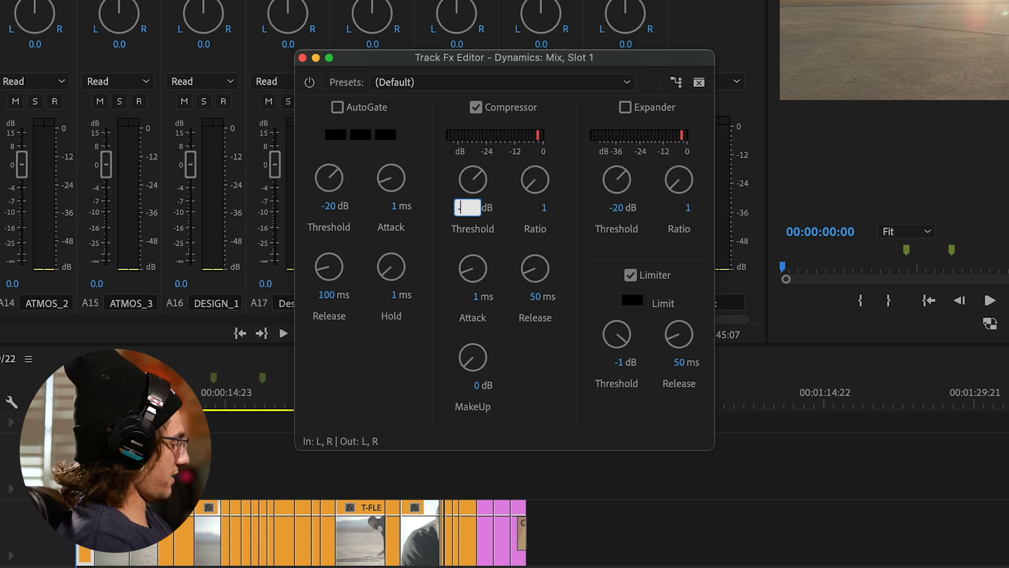
{"action": "key", "text": "Return"}
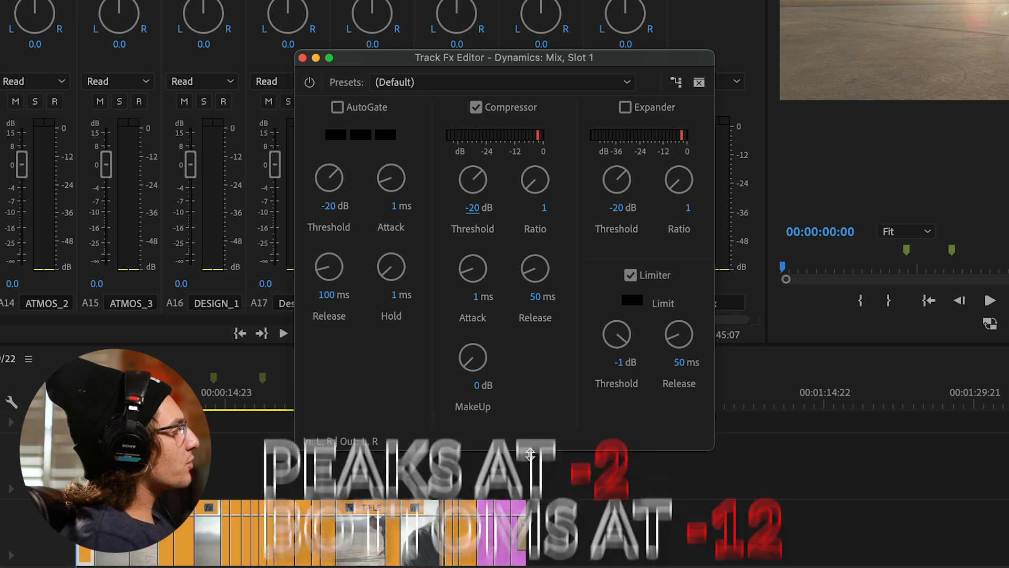
Set the compressor's makeup gain to 8 dB and play back the sequence.
{"action": "left_click", "coordinate": [479, 389]}
{"action": "key", "text": "Return"}
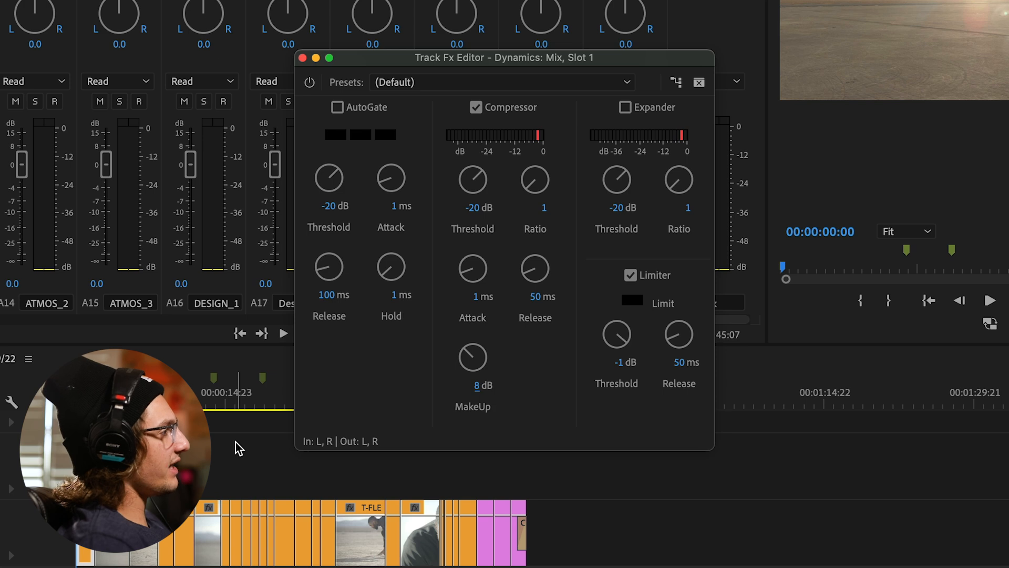
{"action": "key", "text": "space"}
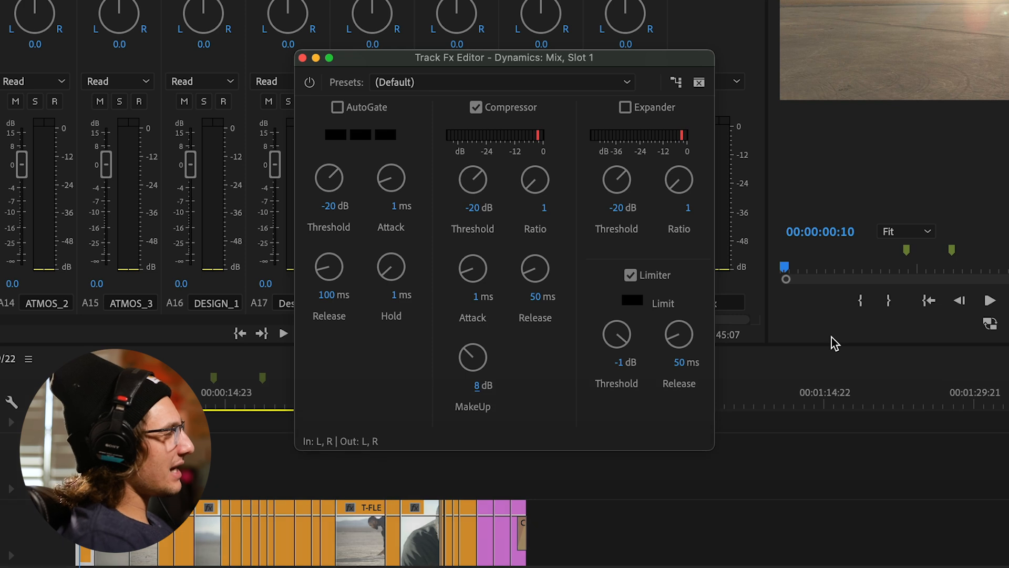
Set the limiter's threshold to -2 dB and play the sequence to check the mix.
{"action": "left_click", "coordinate": [619, 363]}
{"action": "key", "text": "Return"}
{"action": "left_click", "coordinate": [620, 364]}
{"action": "type", "text": "-"}
{"action": "key", "text": "Return"}
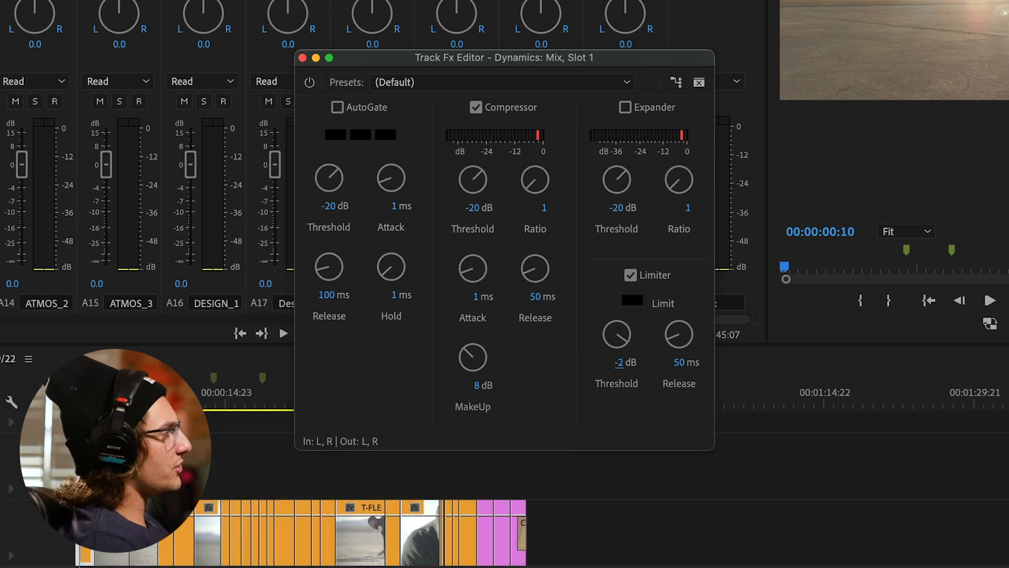
{"action": "key", "text": "space"}
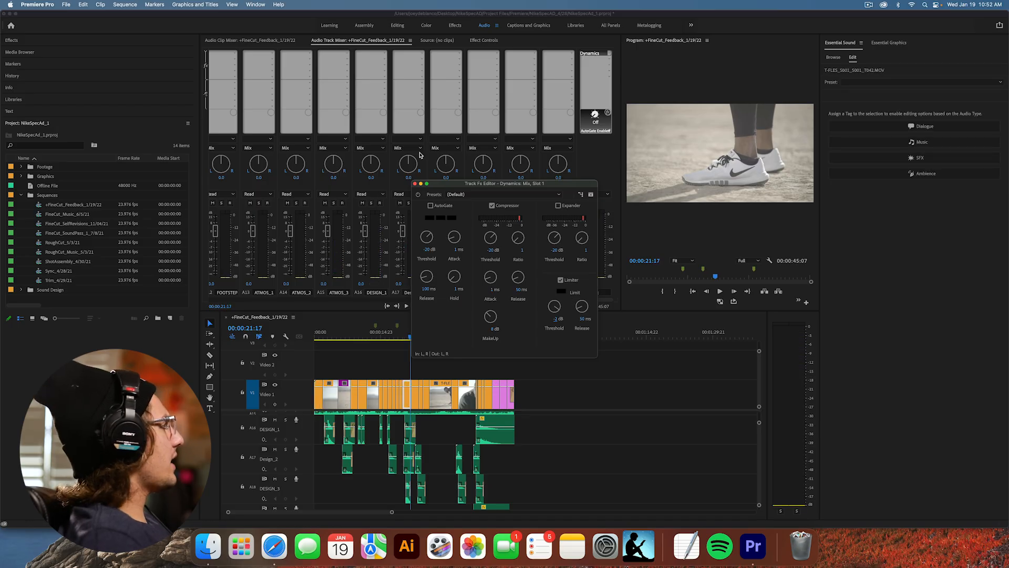
Close the Dynamics editor and clear the clip selection in the timeline at the Audio 1 track.
{"action": "left_click", "coordinate": [415, 185]}
{"action": "scroll", "coordinate": [465, 454], "scroll_direction": "up", "scroll_amount": 5}
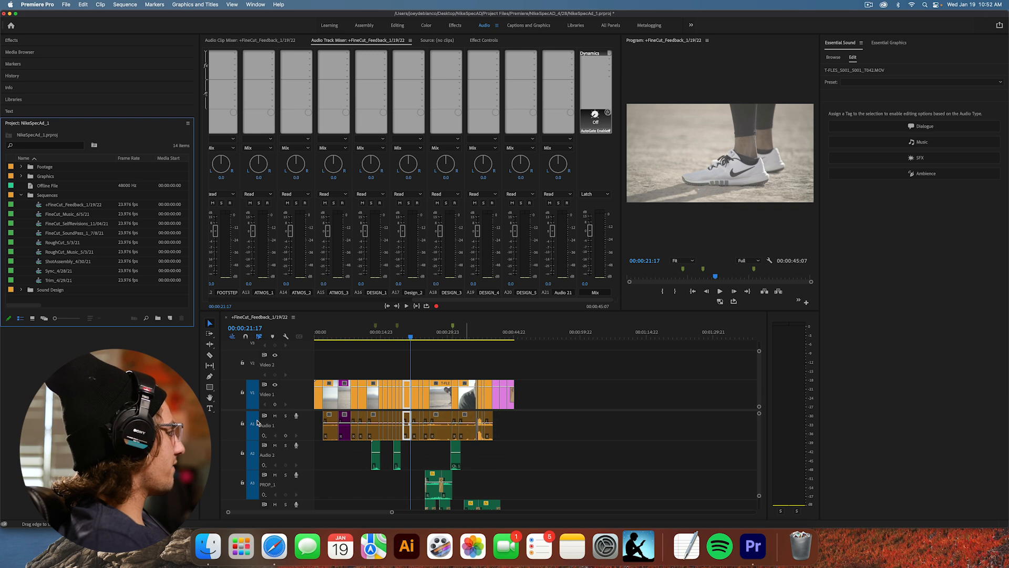
{"action": "left_click", "coordinate": [317, 424]}
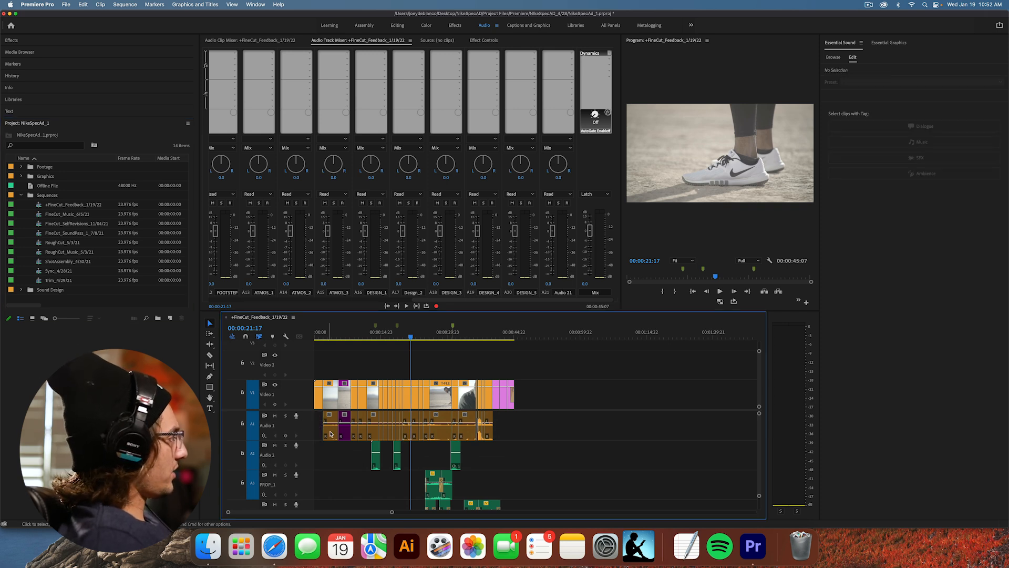